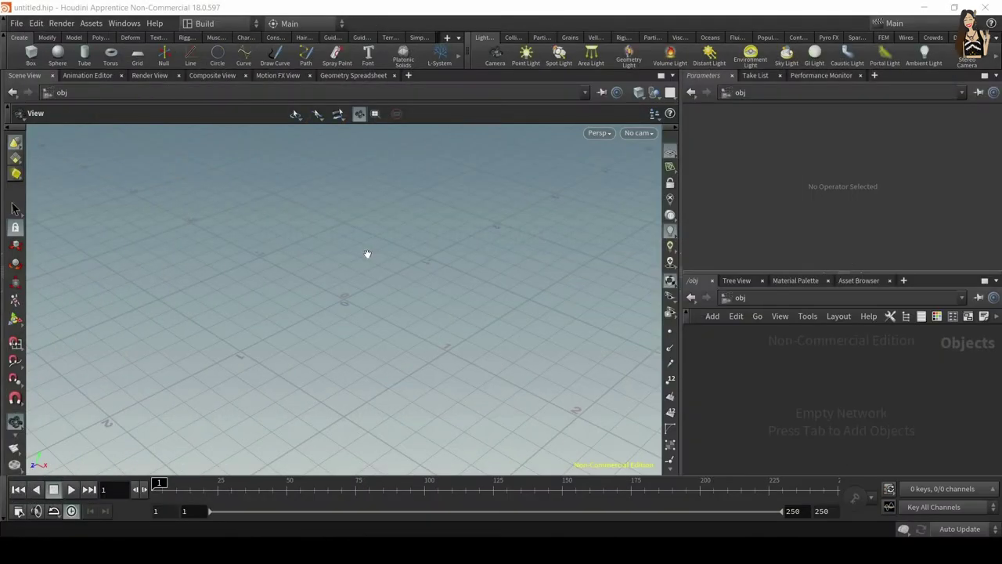
Step: Start a new Houdini project and name it HoudiniSims
{"action": "left_click", "coordinate": [219, 23]}
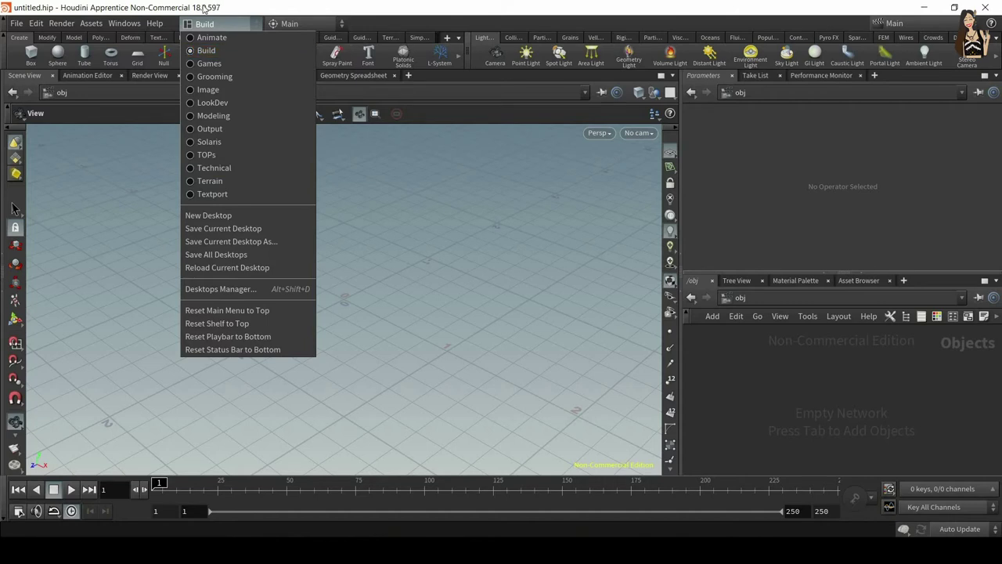
{"action": "left_click", "coordinate": [6, 63]}
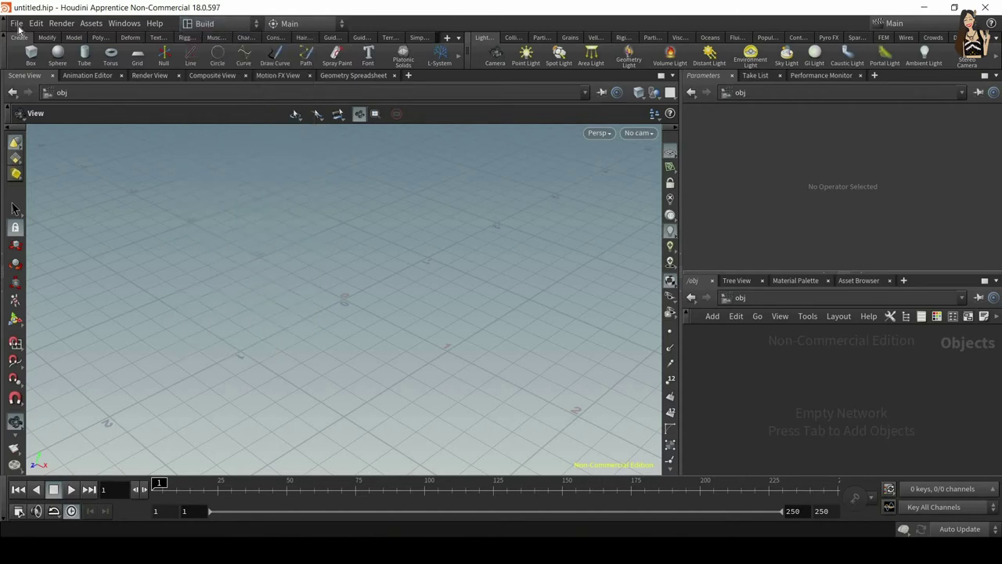
{"action": "left_click", "coordinate": [18, 26]}
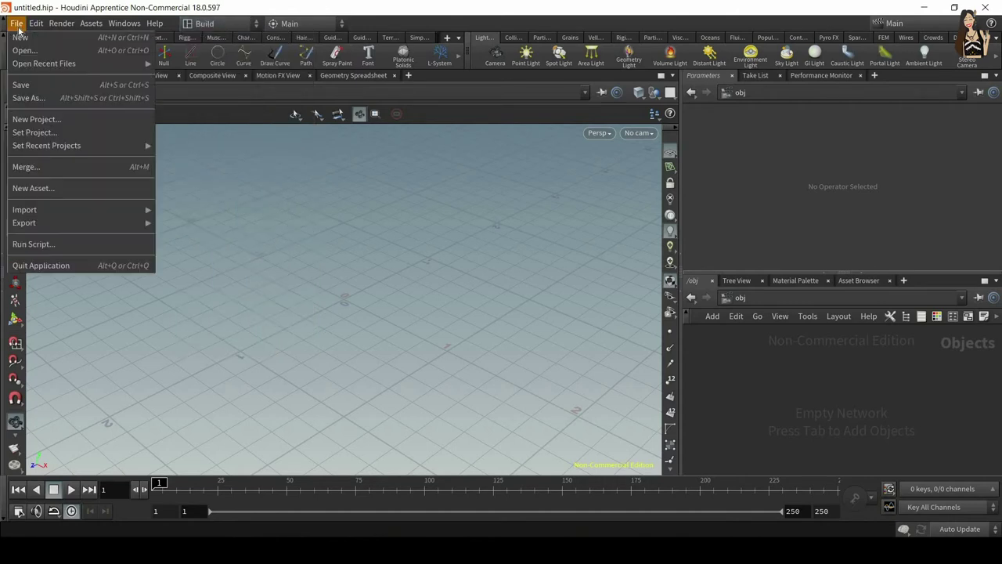
{"action": "left_click", "coordinate": [52, 123]}
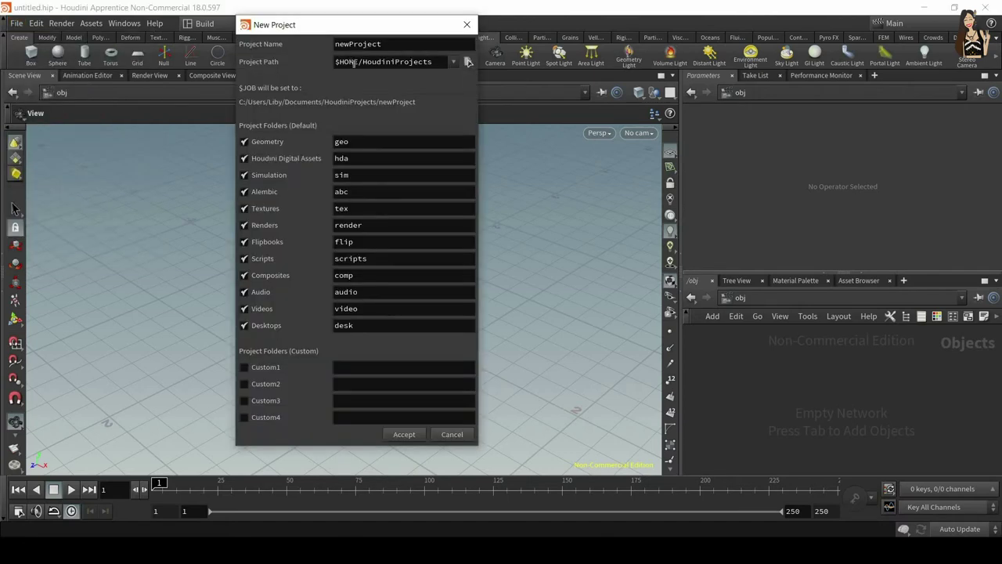
{"action": "left_click_drag", "start_coordinate": [325, 26], "coordinate": [419, 46]}
{"action": "key", "text": "ctrl+a"}
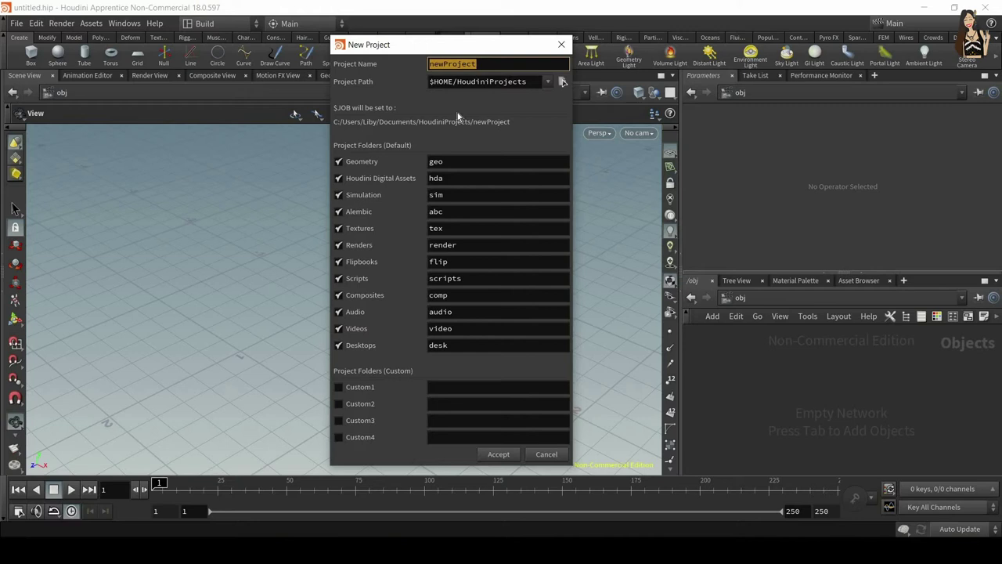
{"action": "key", "text": "shift"}
{"action": "type", "text": "HoudiniSims"}
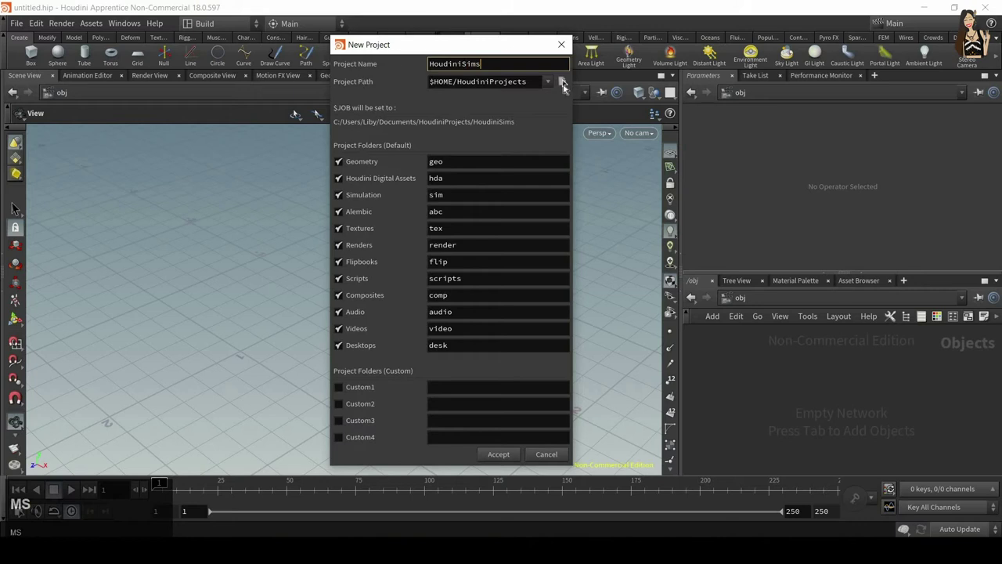
Step: Set the project path to Desktop/HoudiniProjects and create it with the default folders
{"action": "left_click", "coordinate": [562, 81]}
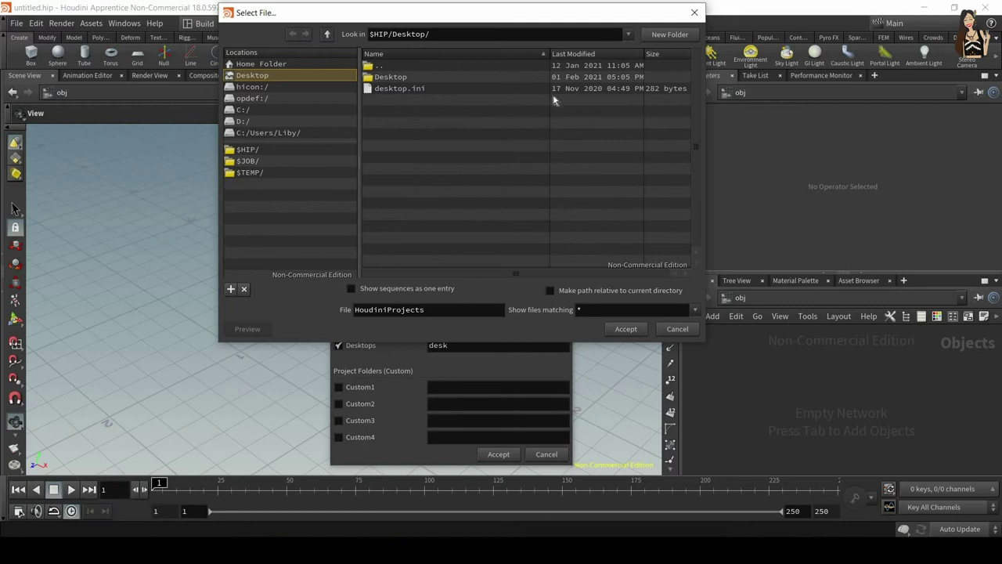
{"action": "left_click", "coordinate": [625, 329]}
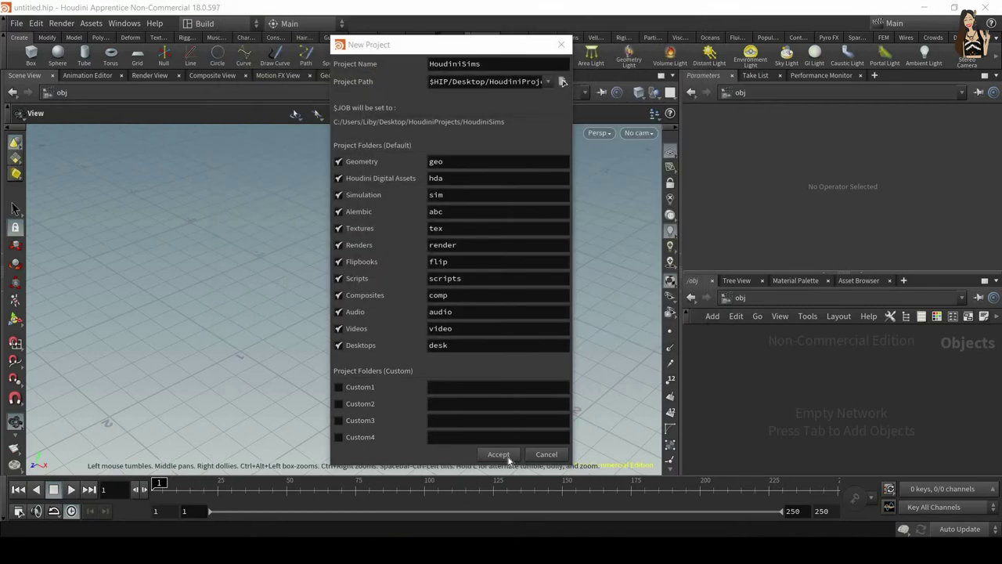
{"action": "left_click", "coordinate": [505, 455]}
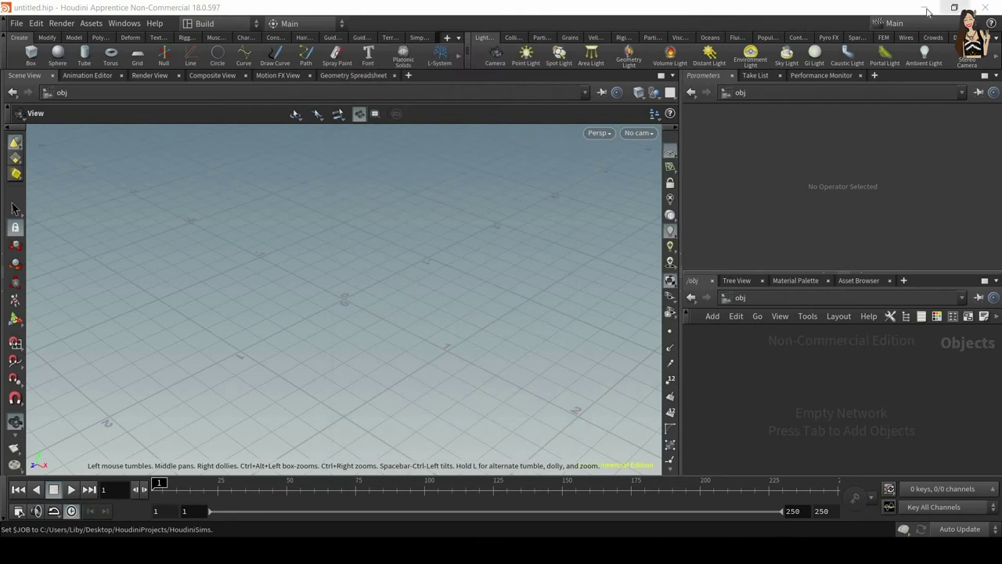
{"action": "left_click", "coordinate": [925, 8]}
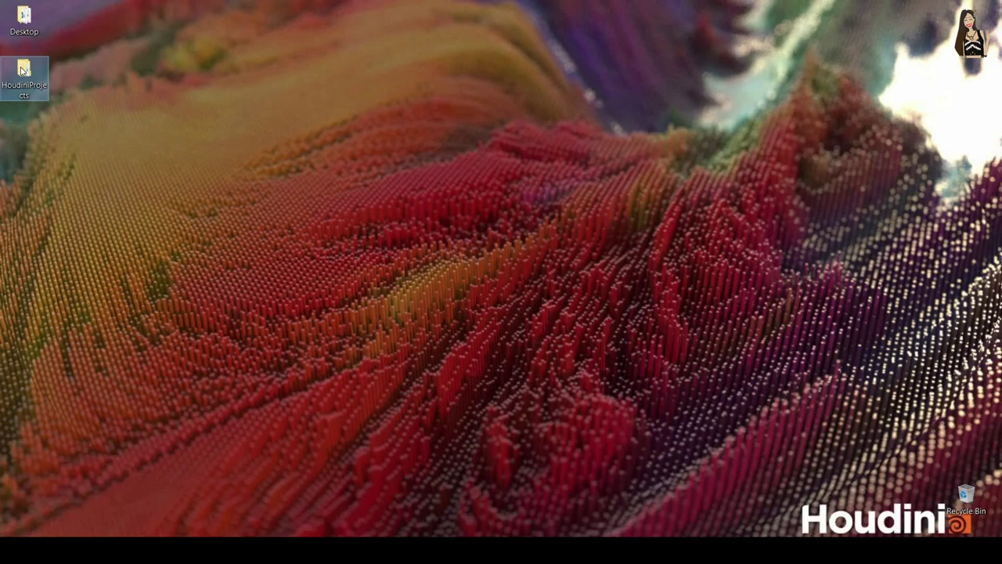
{"action": "double_click", "coordinate": [24, 70]}
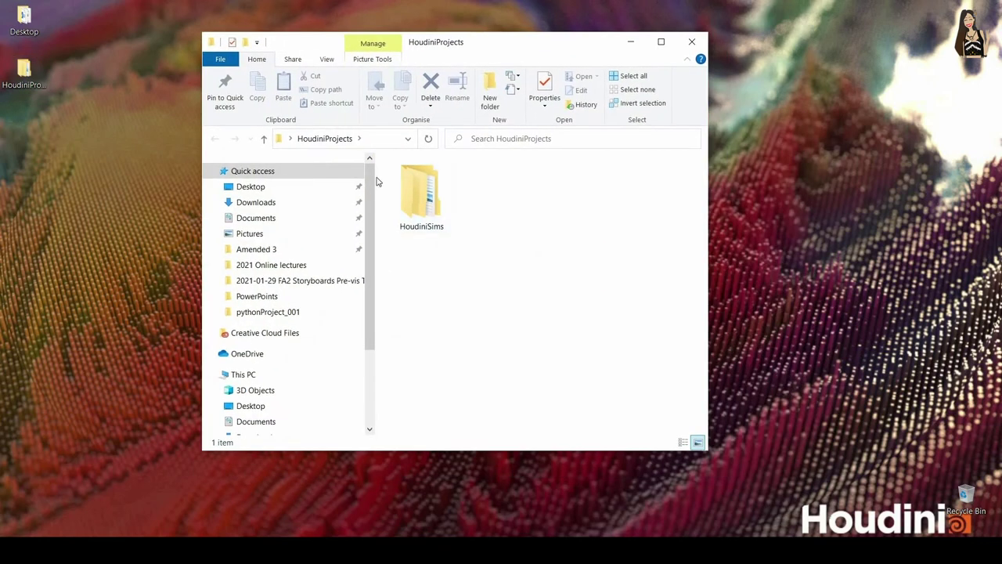
{"action": "left_click_drag", "start_coordinate": [376, 179], "coordinate": [506, 272]}
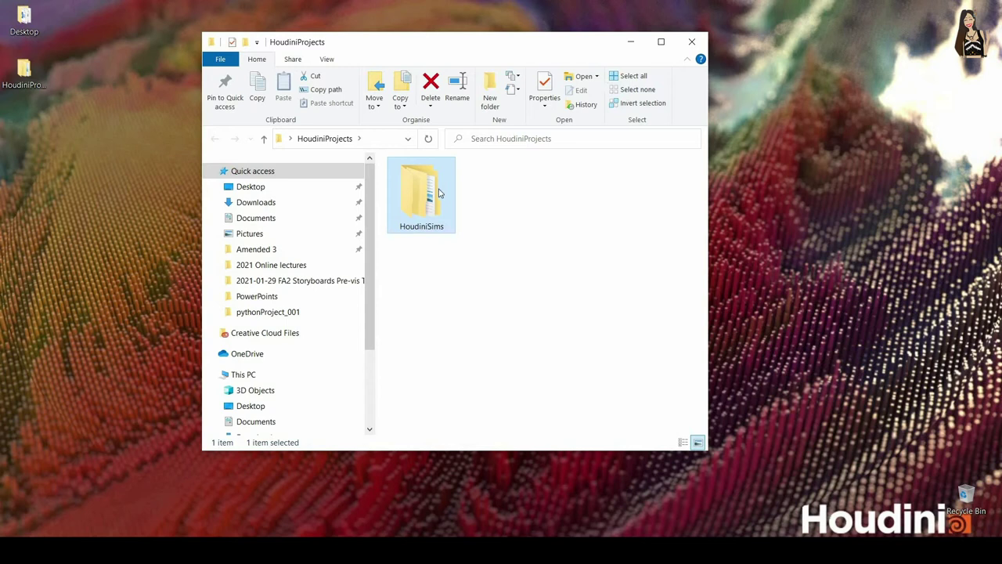
{"action": "double_click", "coordinate": [437, 202]}
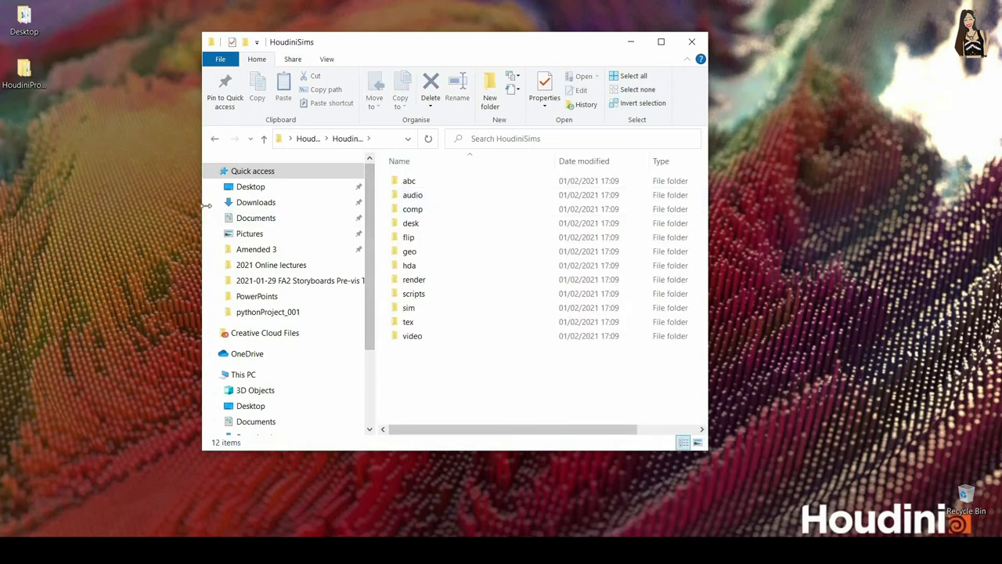
{"action": "left_click_drag", "start_coordinate": [203, 206], "coordinate": [210, 206]}
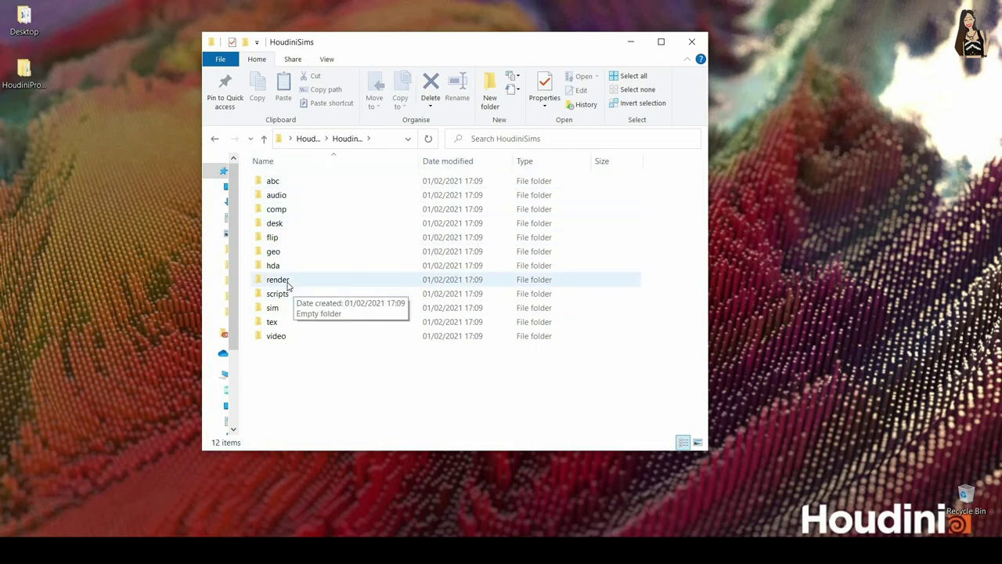
{"action": "left_click", "coordinate": [282, 280]}
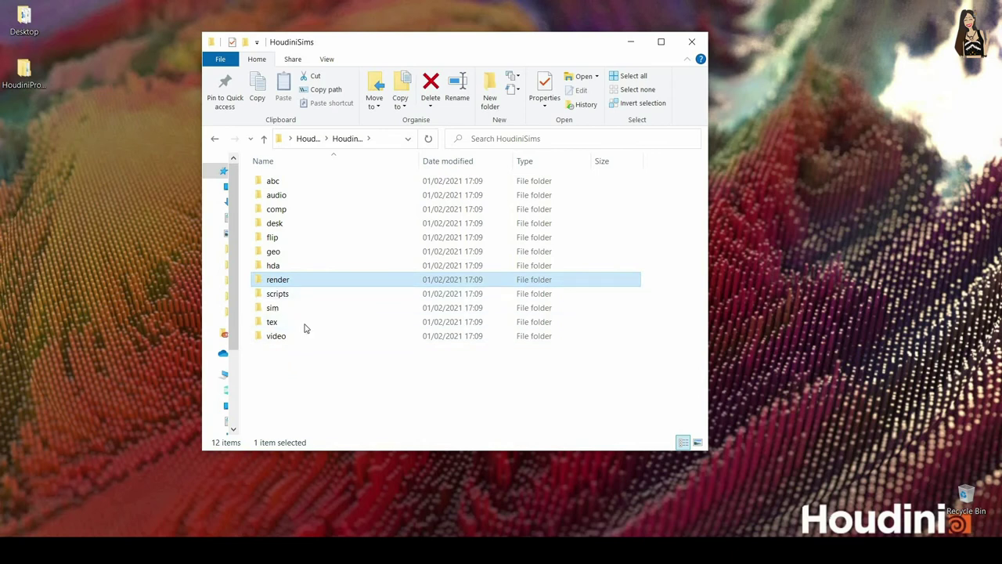
{"action": "left_click", "coordinate": [279, 310]}
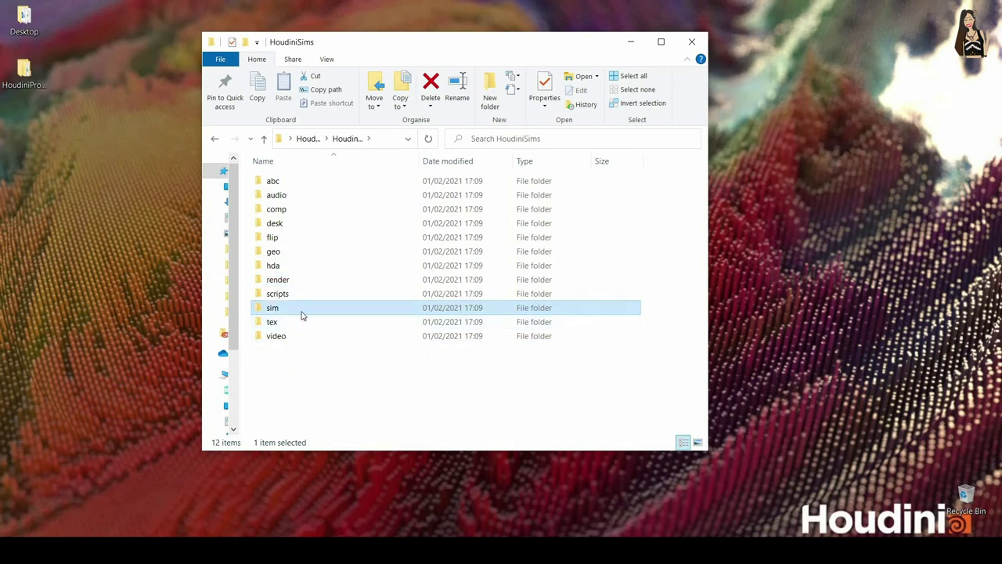
{"action": "left_click", "coordinate": [305, 254]}
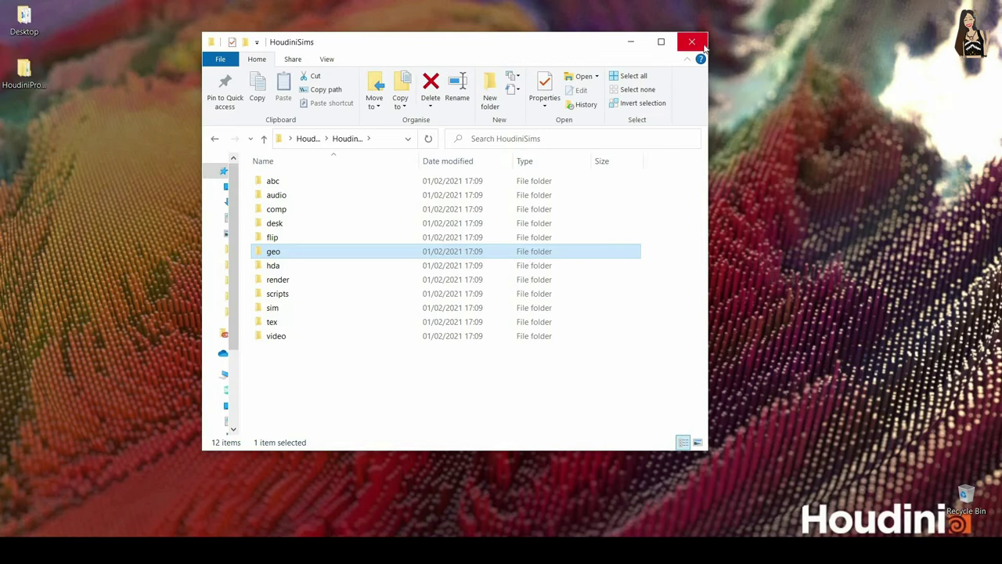
{"action": "key", "text": "alt+F4"}
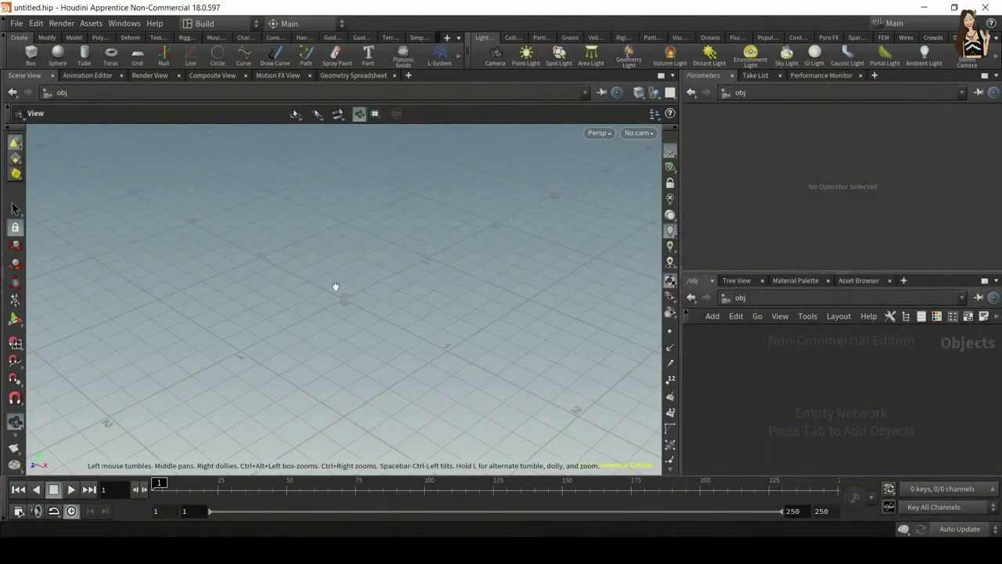
Step: Make Desktop/HoudiniProjects the current project with Set Project
{"action": "left_click", "coordinate": [18, 24]}
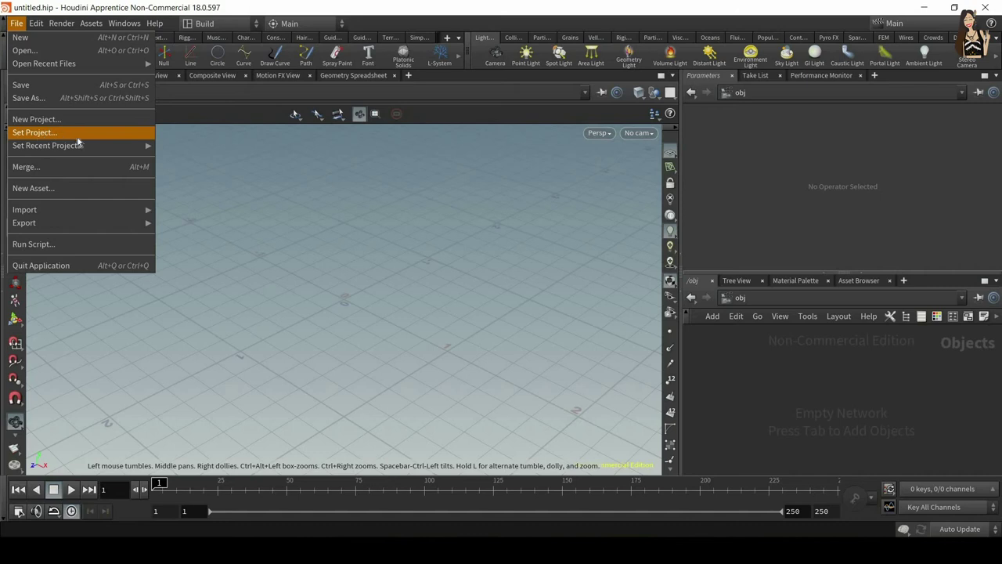
{"action": "left_click", "coordinate": [33, 132]}
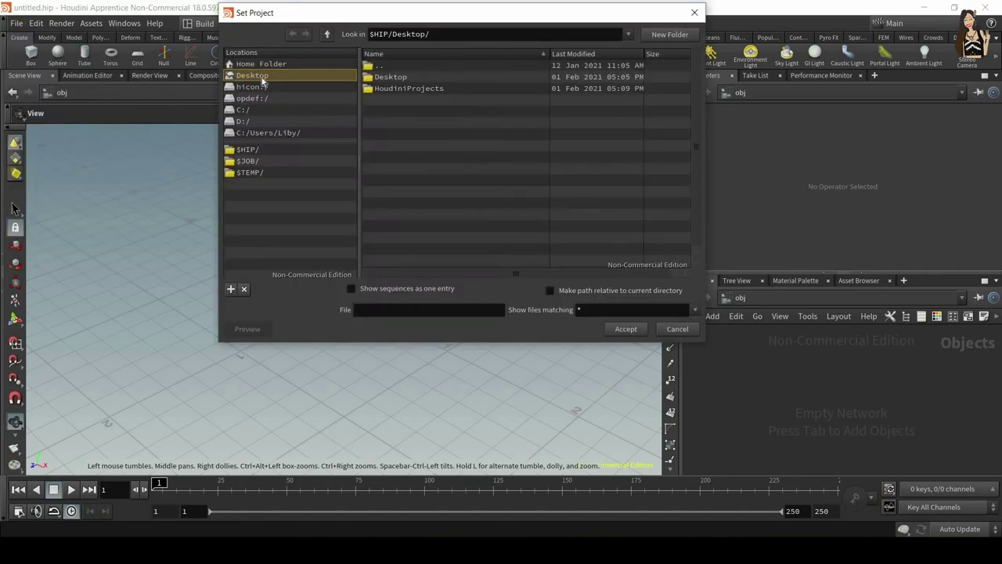
{"action": "left_click", "coordinate": [401, 90]}
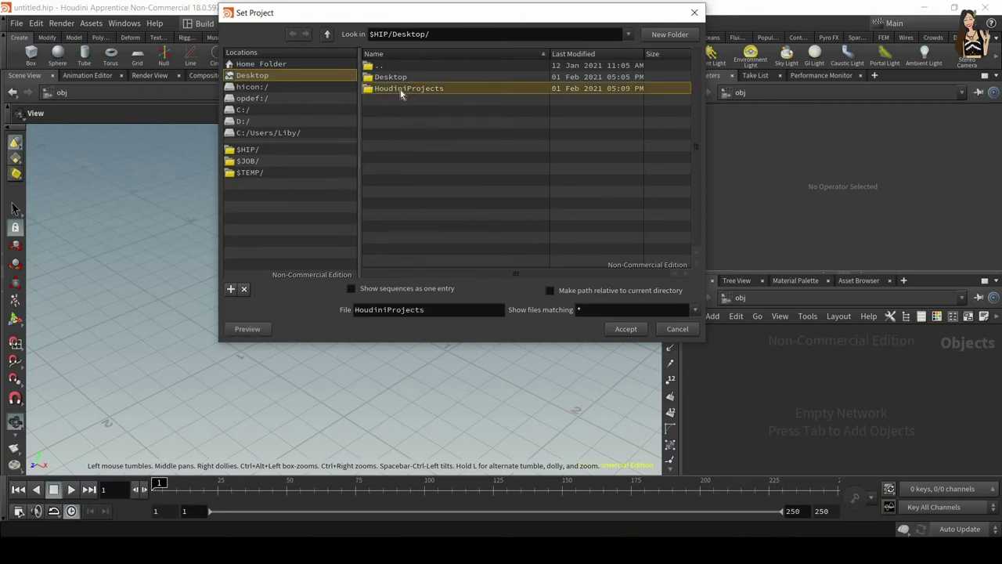
{"action": "left_click", "coordinate": [401, 93]}
{"action": "left_click", "coordinate": [628, 329]}
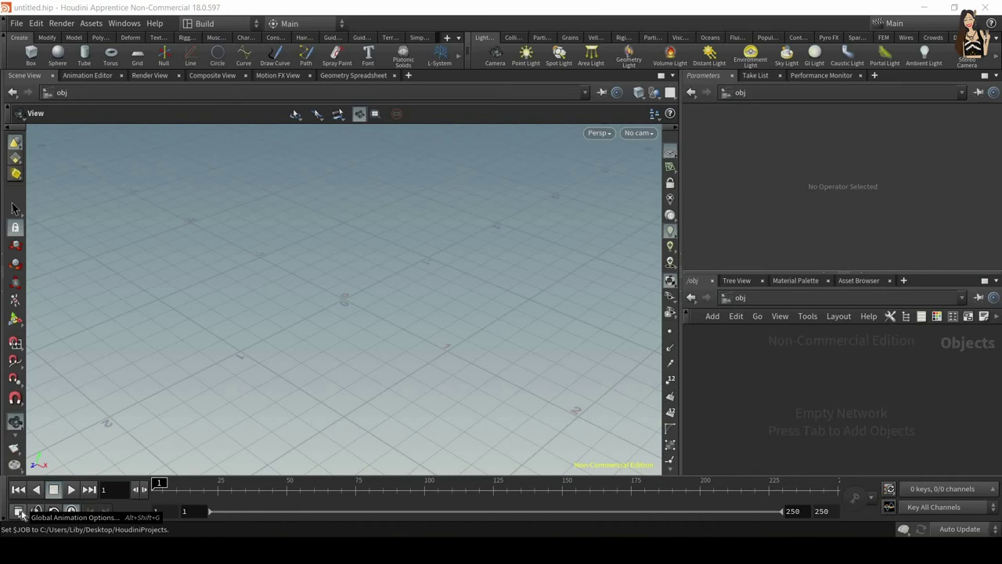
Step: In Global Animation Options, keep 25 FPS and uncheck Realtime Playback
{"action": "left_click", "coordinate": [19, 511]}
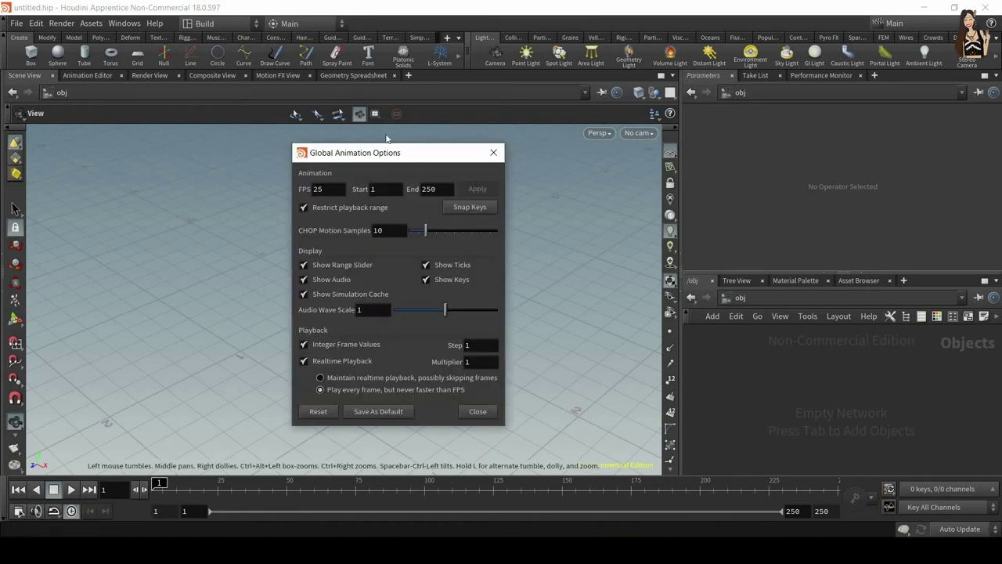
{"action": "left_click_drag", "start_coordinate": [388, 151], "coordinate": [406, 126]}
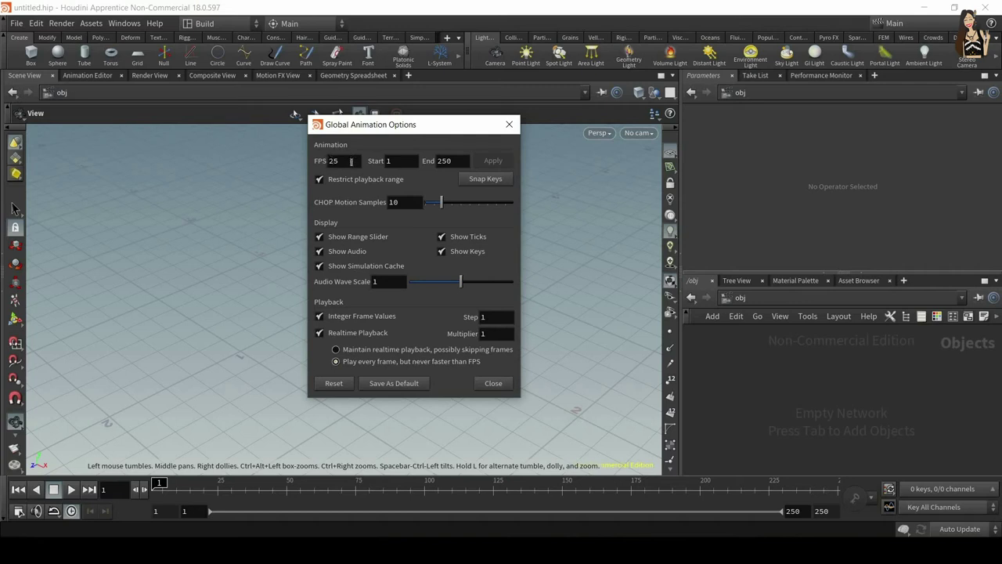
{"action": "double_click", "coordinate": [332, 161]}
{"action": "left_click_drag", "start_coordinate": [384, 126], "coordinate": [399, 134]}
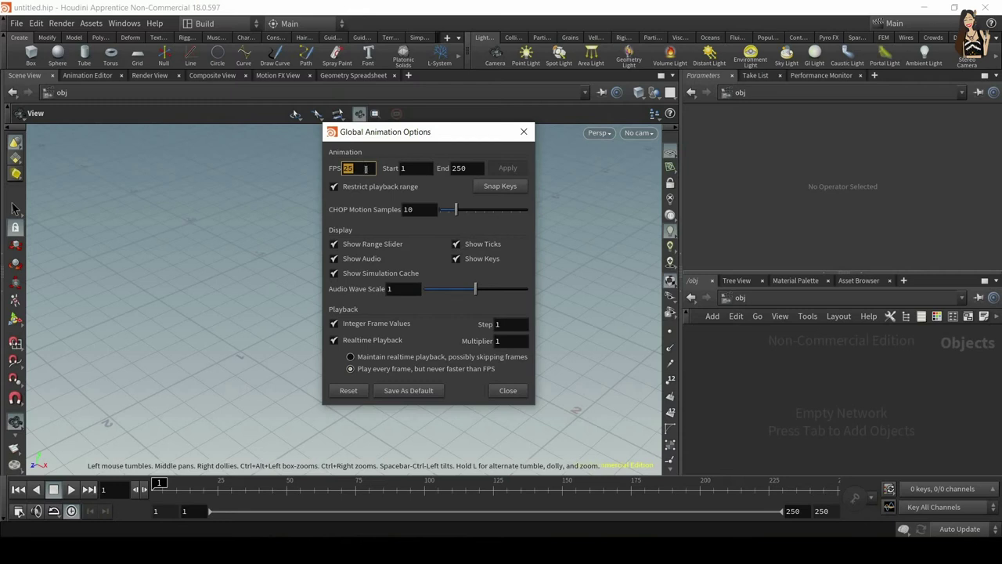
{"action": "left_click", "coordinate": [365, 169]}
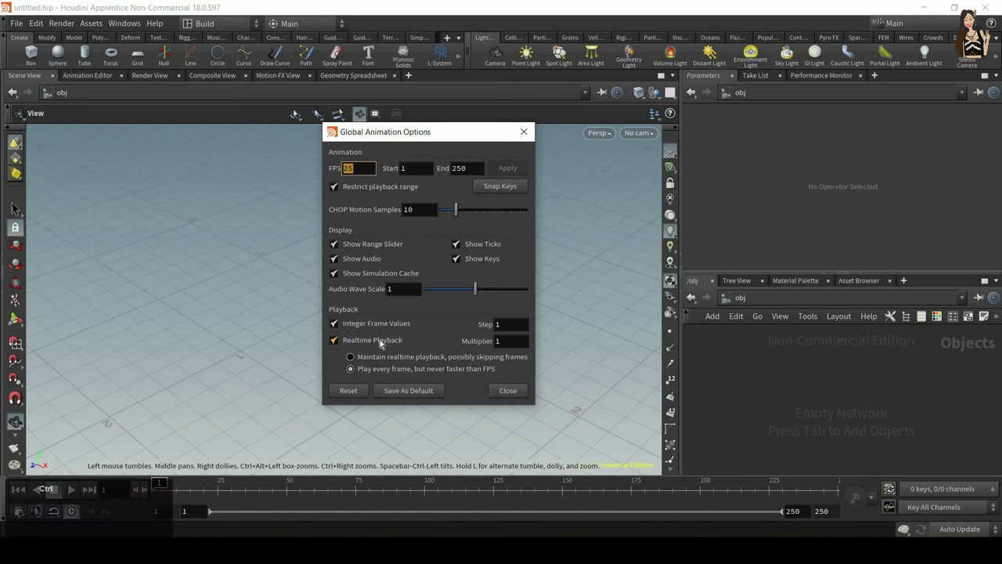
{"action": "left_click", "coordinate": [375, 340]}
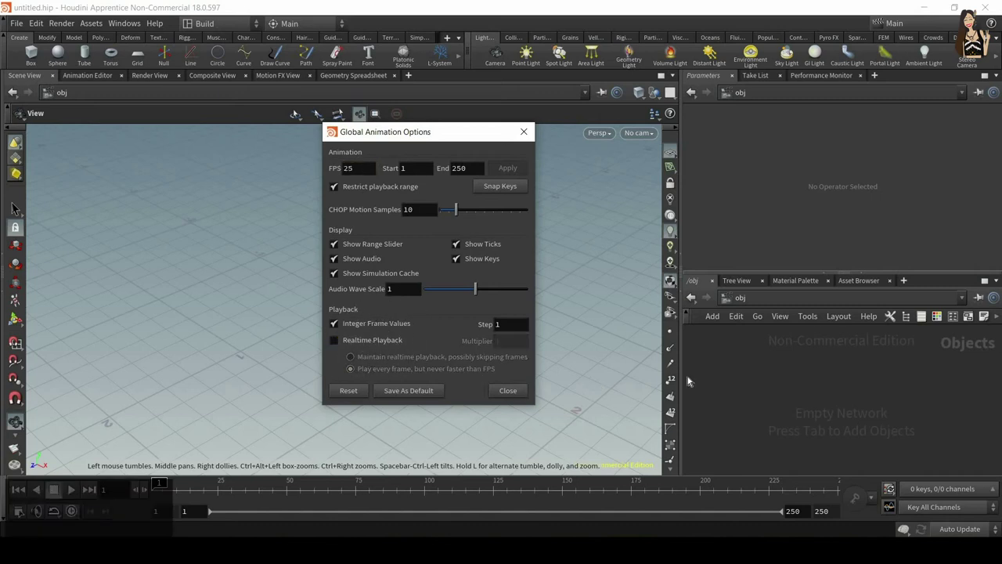
Step: Add a Box object and set its Translate X to the expression $T
{"action": "key", "text": "Escape"}
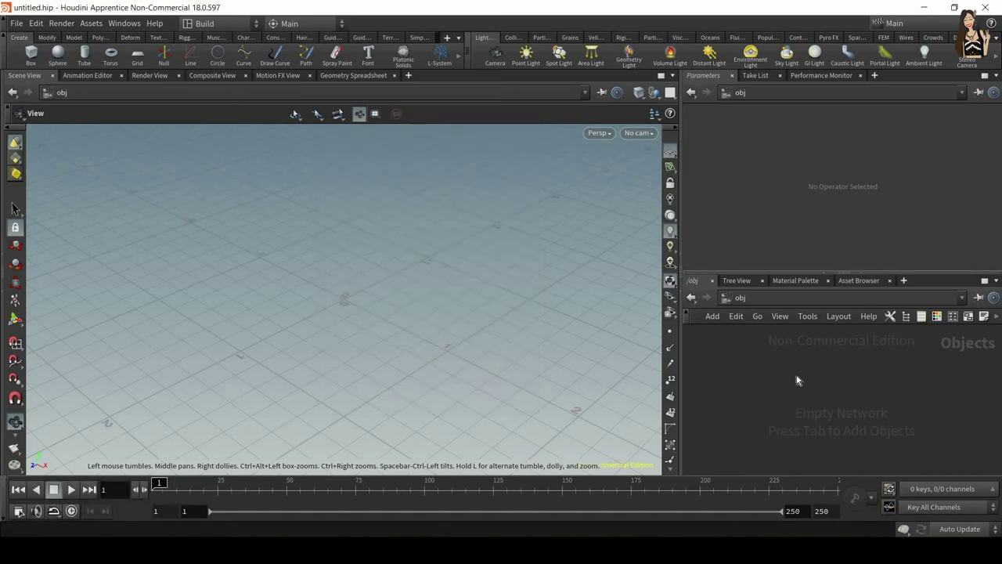
{"action": "key", "text": "Tab"}
{"action": "type", "text": "b"}
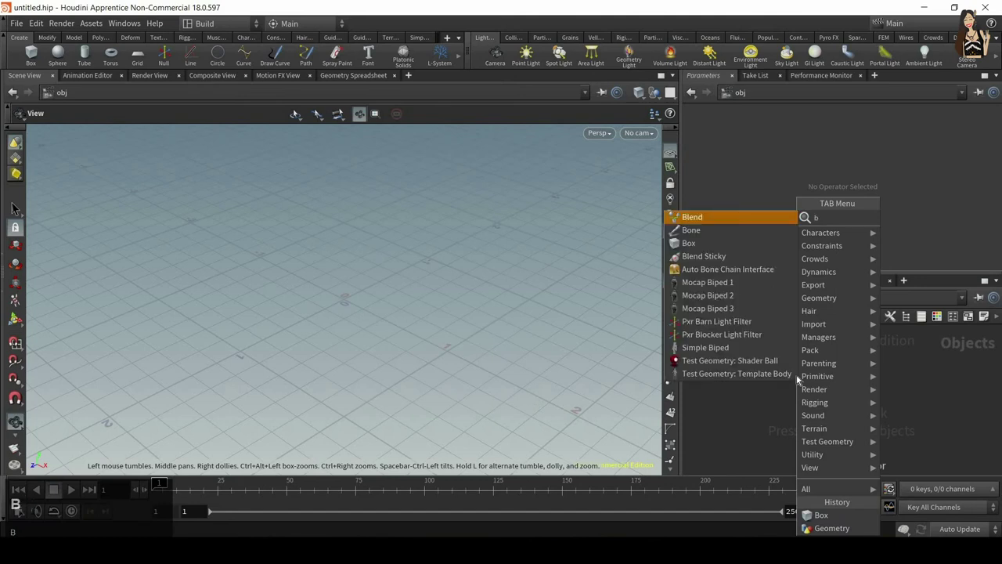
{"action": "type", "text": "ox"}
{"action": "key", "text": "Return"}
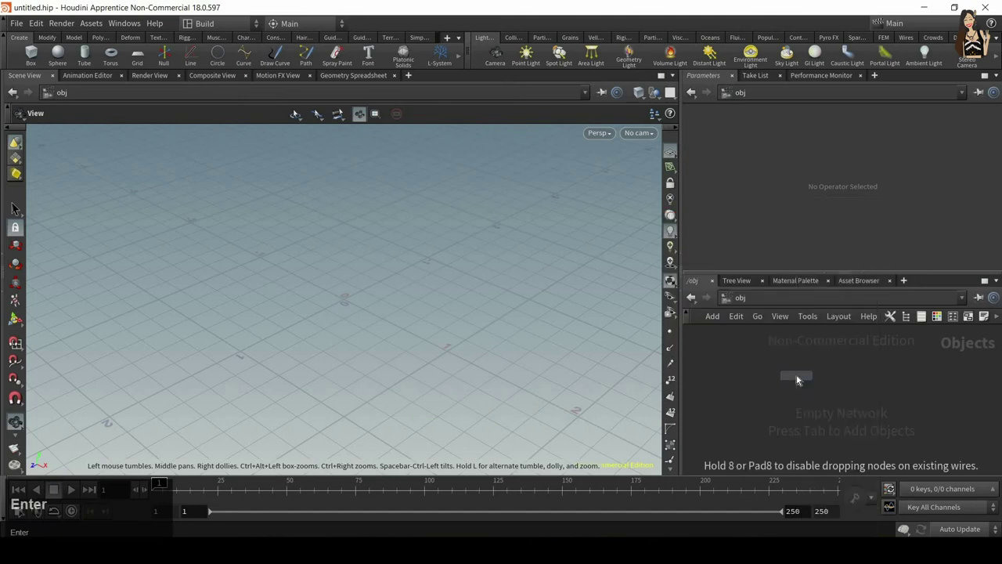
{"action": "left_click", "coordinate": [797, 378]}
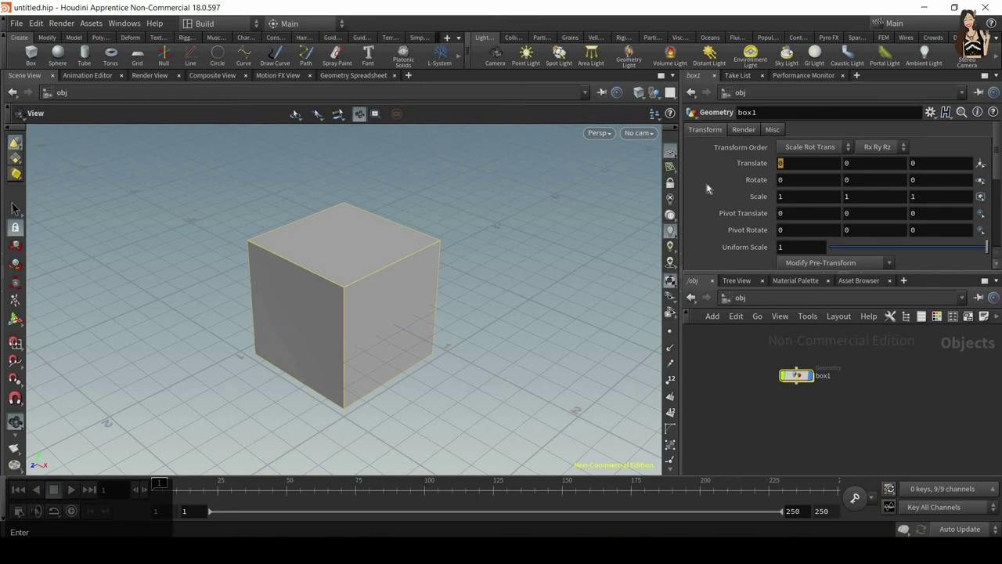
{"action": "type", "text": "$"}
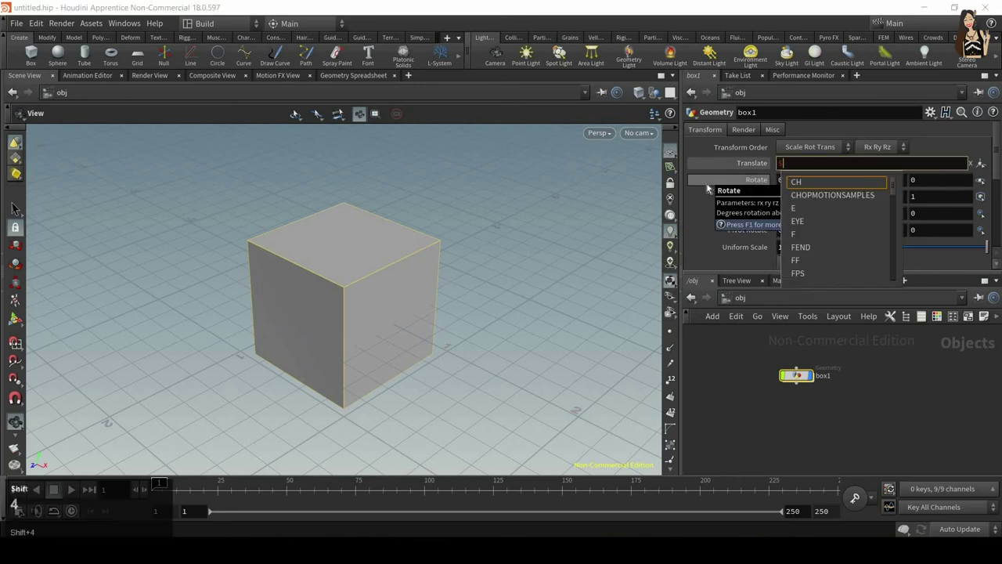
{"action": "type", "text": "T"}
{"action": "key", "text": "Return"}
Step: Play, stop and scrub the timeline to watch the box slide, keeping end frame 250
{"action": "right_click_drag", "start_coordinate": [404, 419], "coordinate": [70, 493]}
{"action": "left_click", "coordinate": [70, 492]}
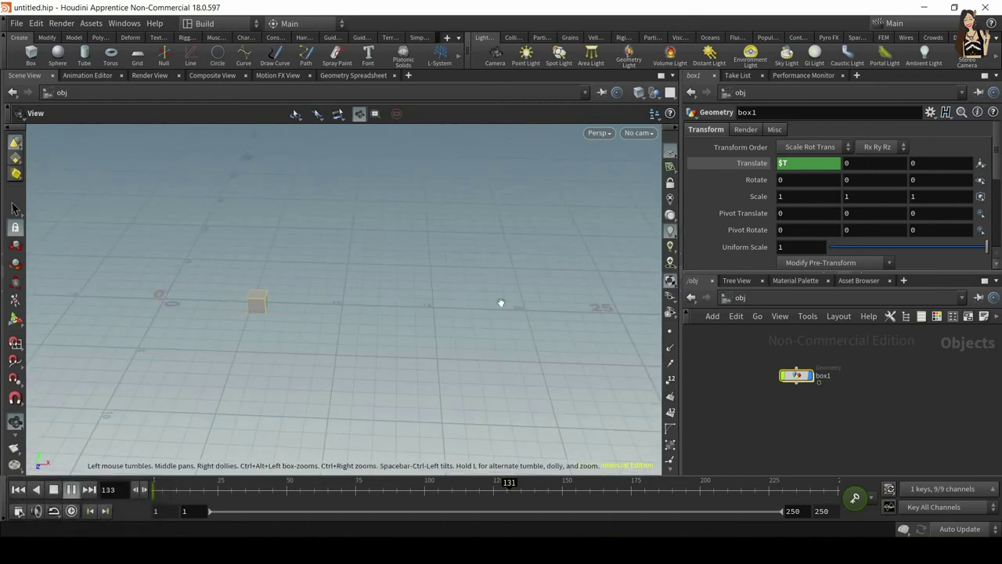
{"action": "left_click", "coordinate": [53, 489]}
{"action": "left_click", "coordinate": [70, 490]}
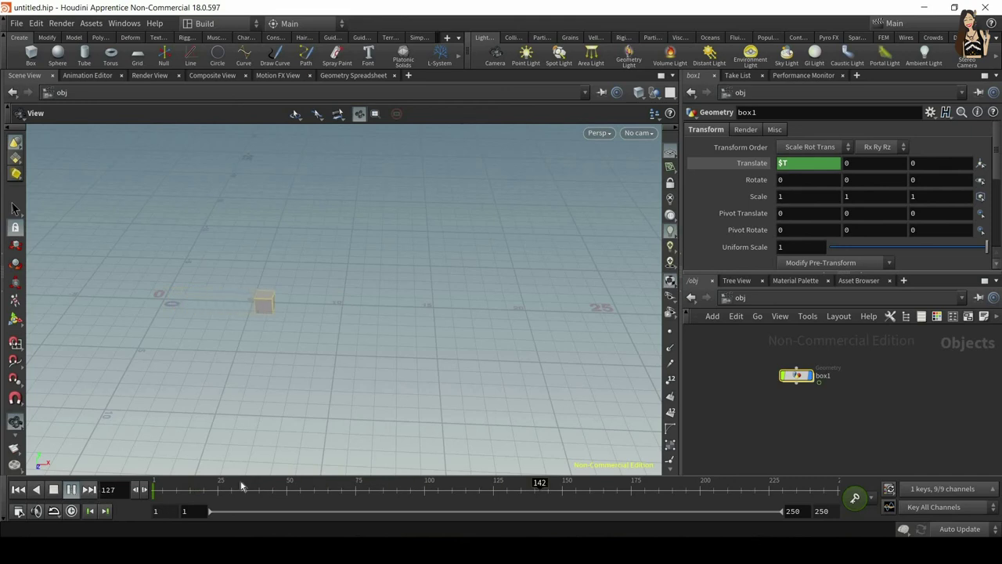
{"action": "left_click", "coordinate": [71, 489]}
{"action": "left_click", "coordinate": [71, 489]}
{"action": "left_click", "coordinate": [53, 489]}
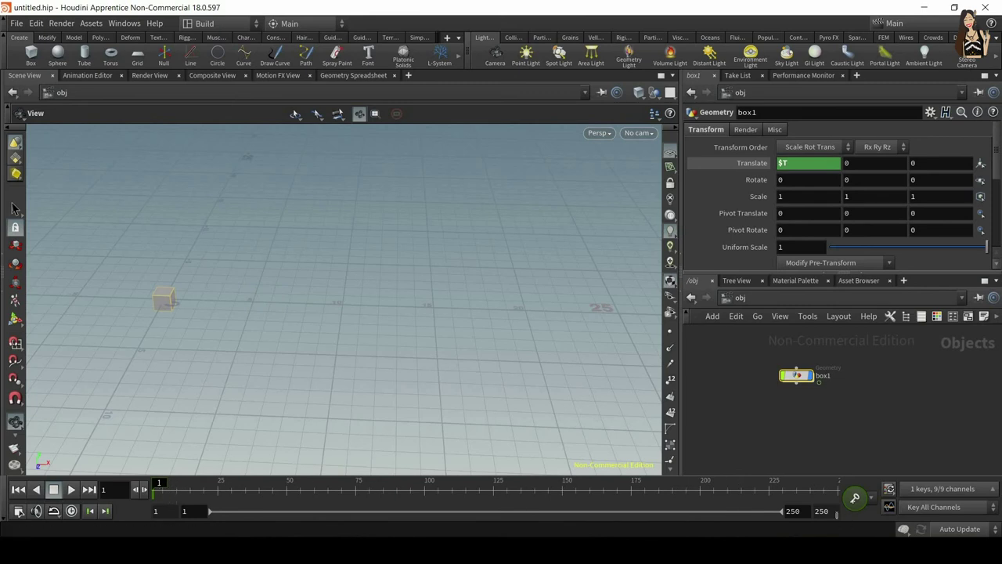
{"action": "key", "text": "Return"}
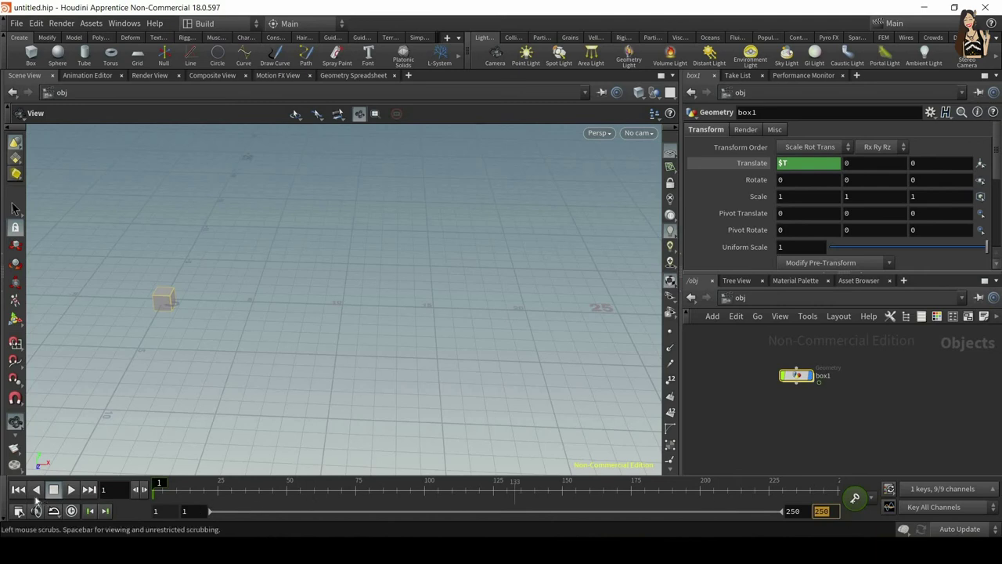
{"action": "left_click", "coordinate": [71, 489]}
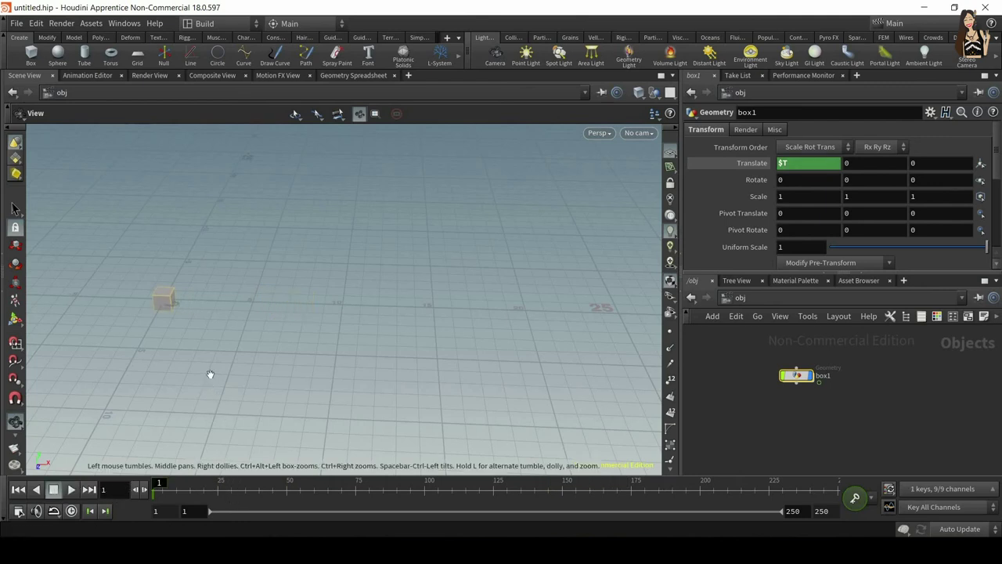
{"action": "left_click_drag", "start_coordinate": [241, 488], "coordinate": [131, 491]}
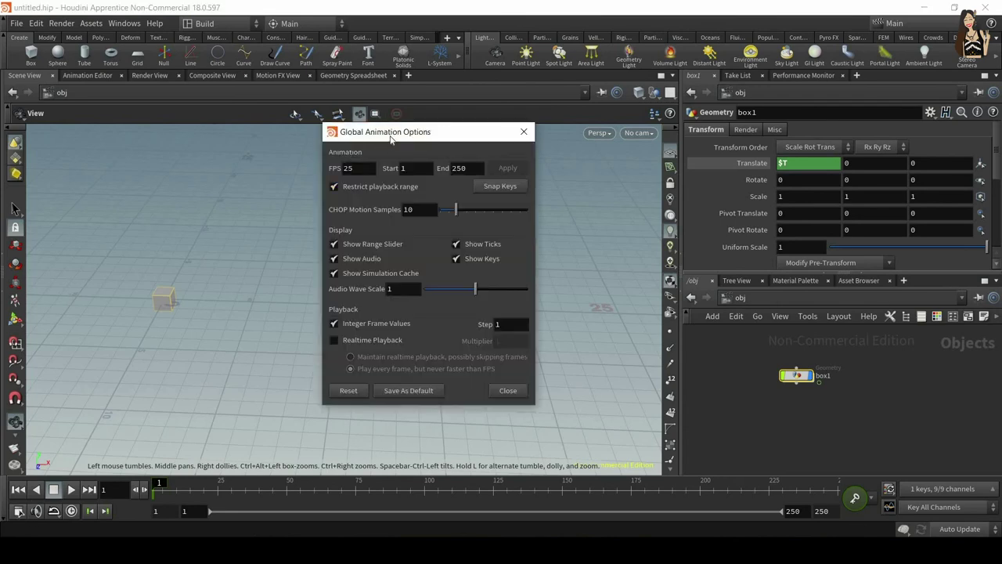
Step: Re-enable Realtime Playback, close the options, then play and stop the box animation
{"action": "left_click", "coordinate": [350, 343]}
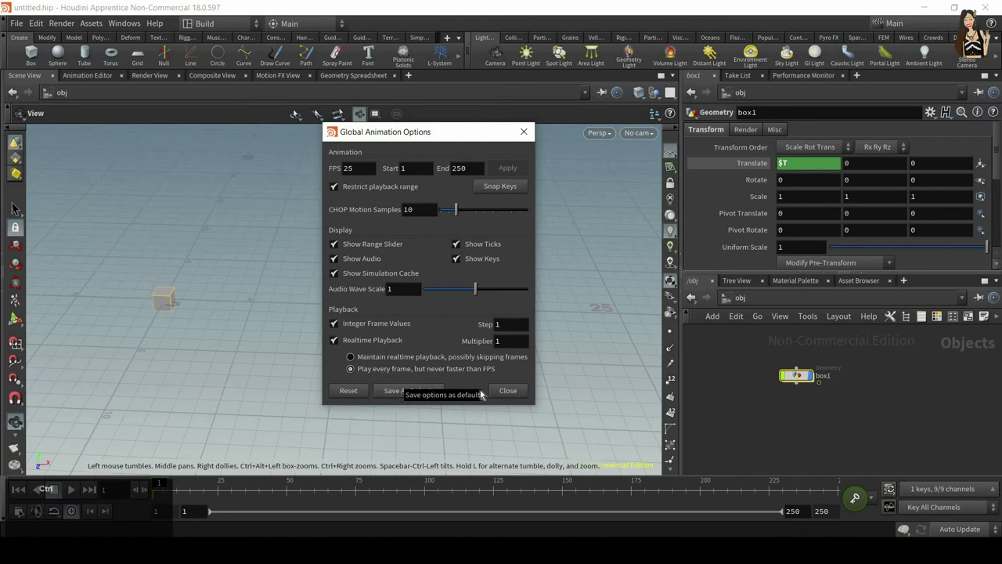
{"action": "left_click", "coordinate": [513, 391]}
{"action": "left_click", "coordinate": [71, 490]}
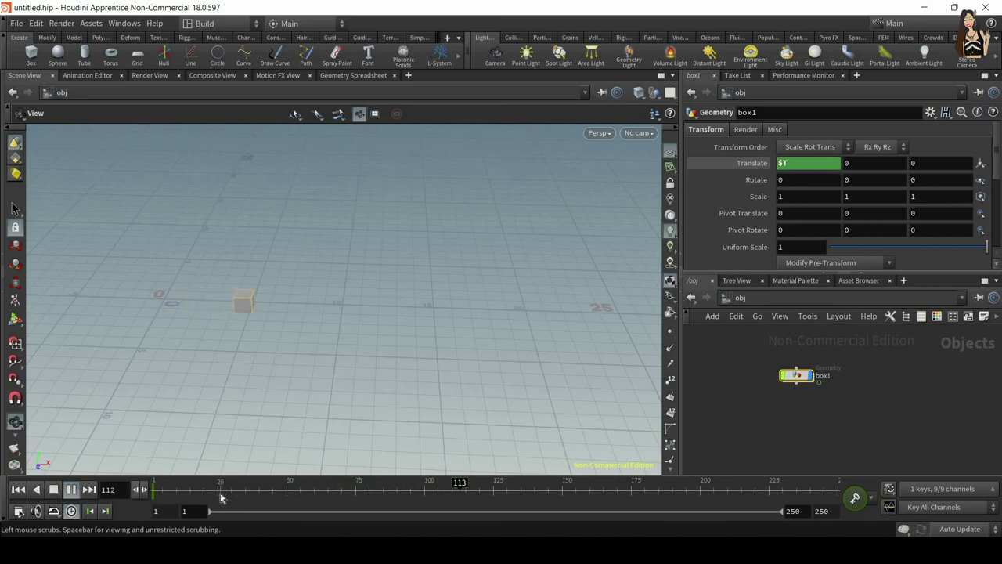
{"action": "key", "text": "ctrl+Up"}
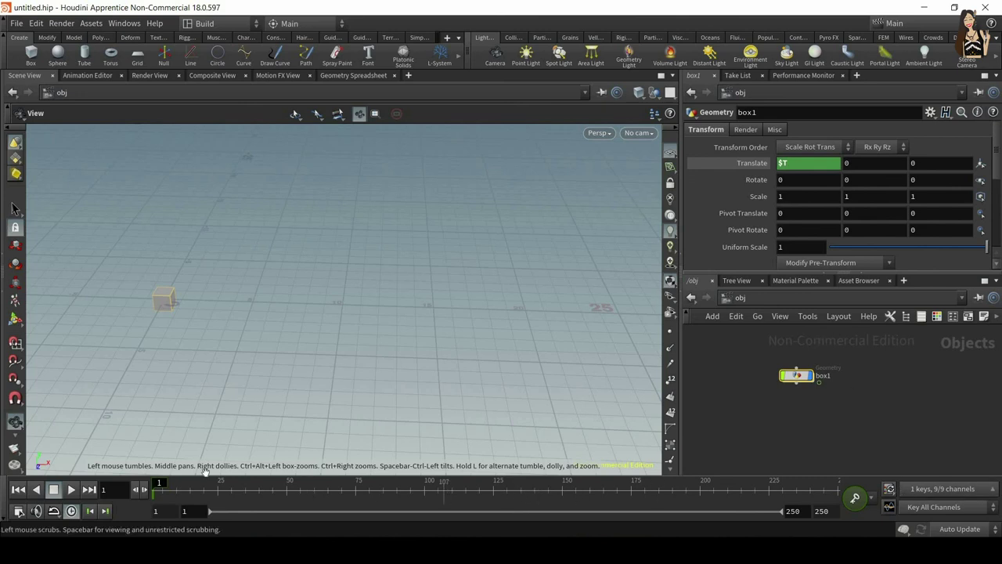
Step: At frame 101, switch dynamics simulation off, scrub the timeline, then return to frame 1
{"action": "left_click", "coordinate": [426, 498]}
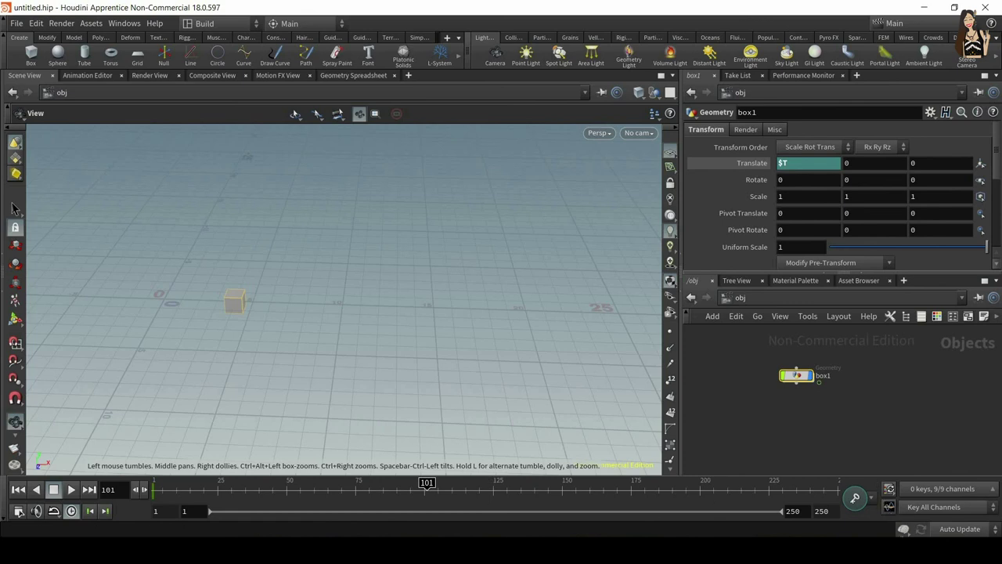
{"action": "left_click", "coordinate": [903, 529]}
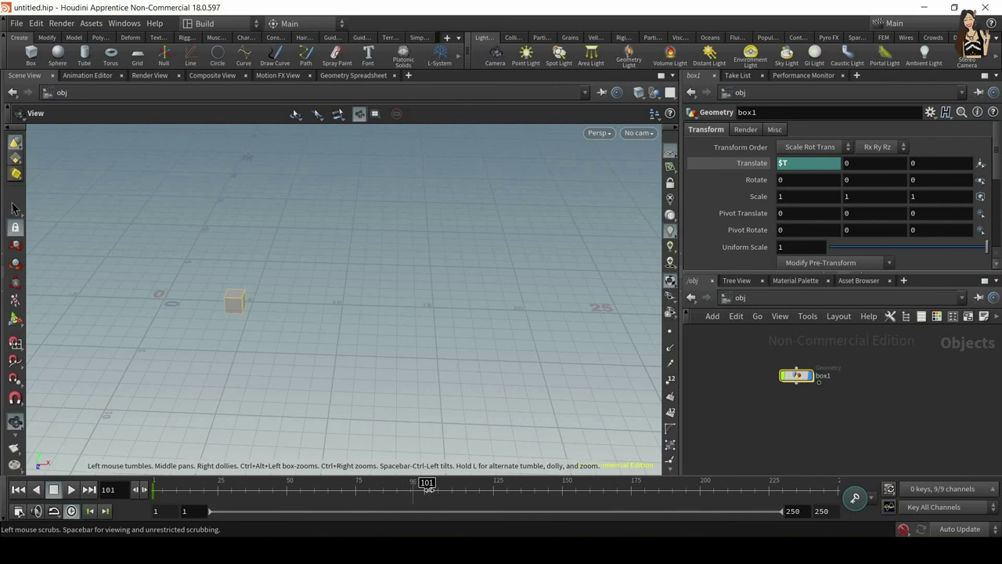
{"action": "mouse_move", "coordinate": [427, 490]}
{"action": "left_mouse_down"}
{"action": "mouse_move", "coordinate": [366, 491]}
{"action": "mouse_move", "coordinate": [469, 494]}
{"action": "mouse_move", "coordinate": [424, 499]}
{"action": "left_mouse_up"}
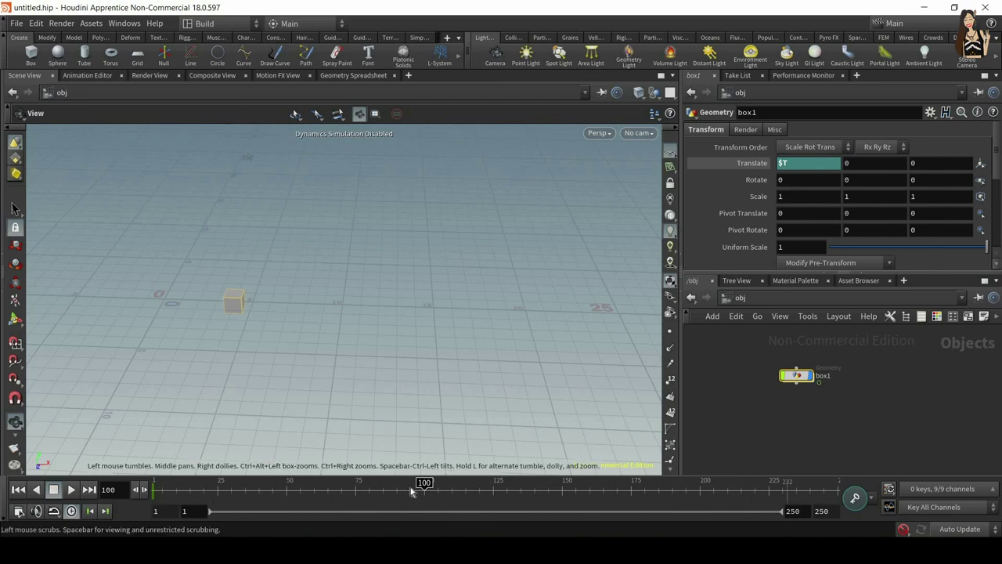
{"action": "left_click", "coordinate": [160, 488]}
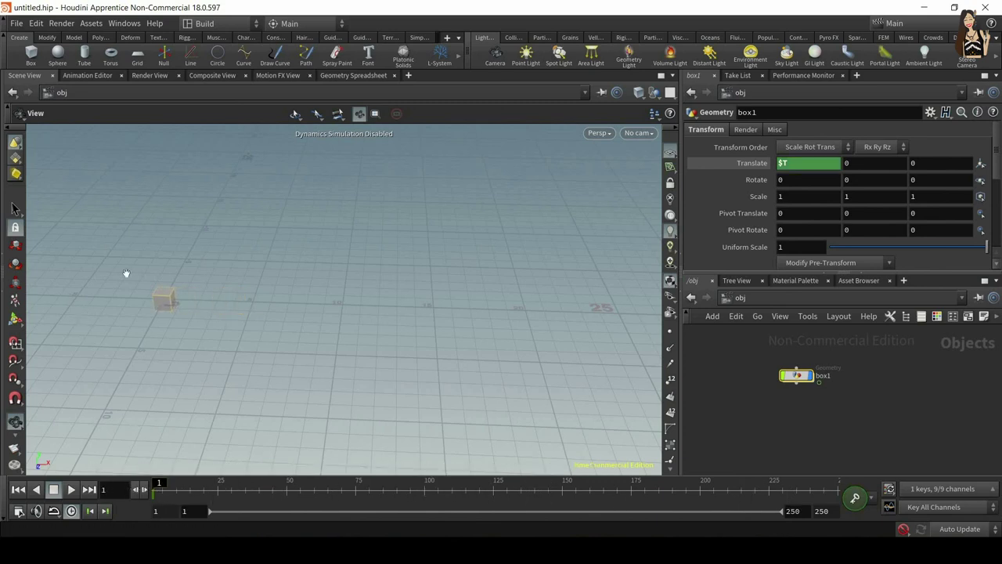